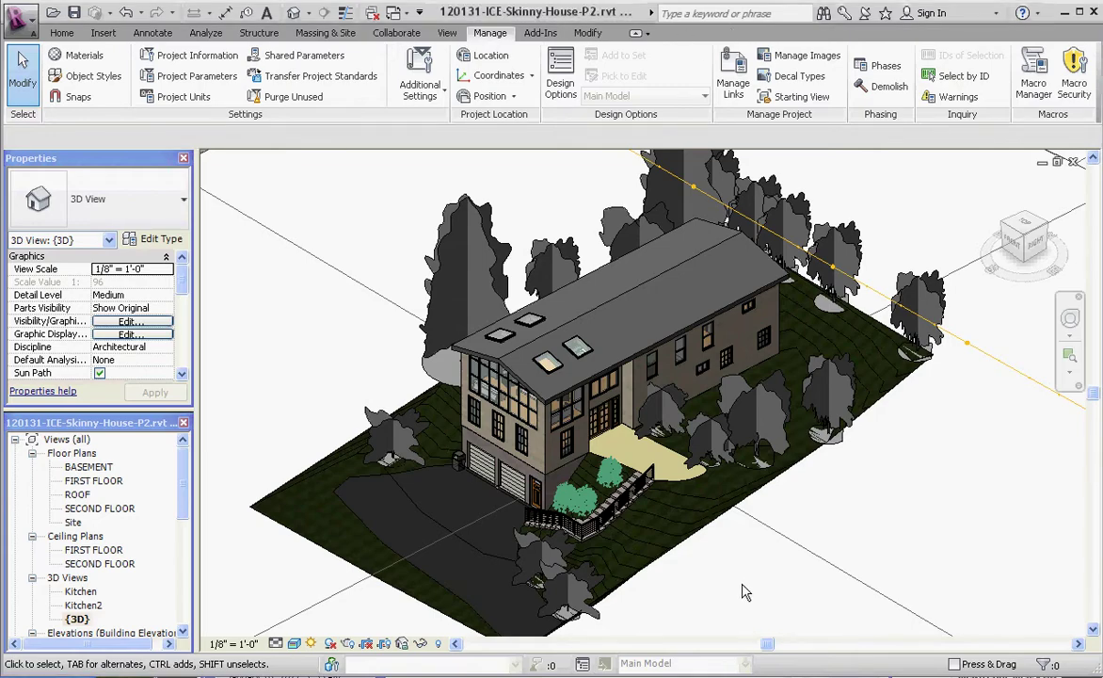
- Orbit around the house and select its sun path
scroll(640, 527, "up", 5)
scroll(899, 578, "down", 8)
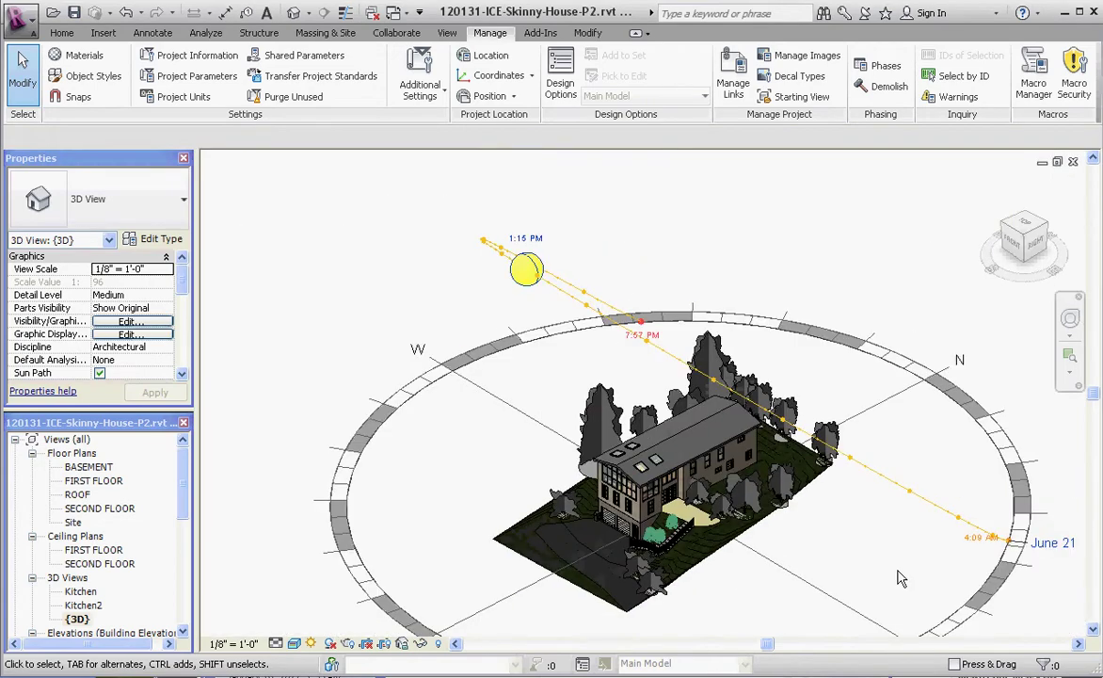
middle_click_drag(899, 578, 828, 564, "shift")
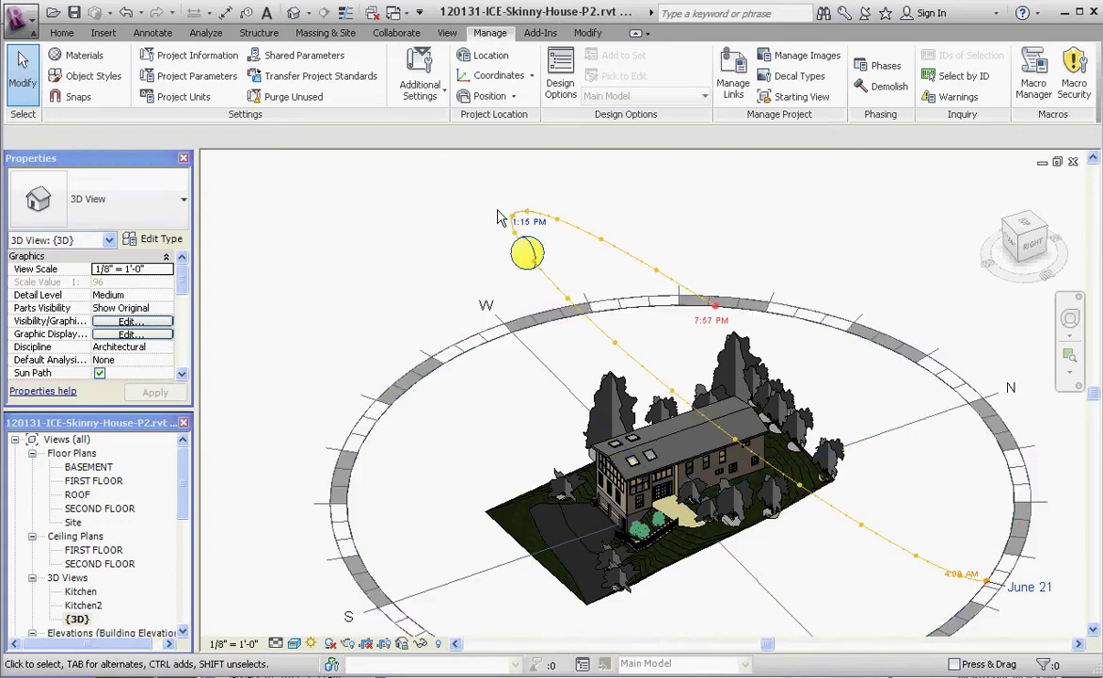
left_click(663, 284)
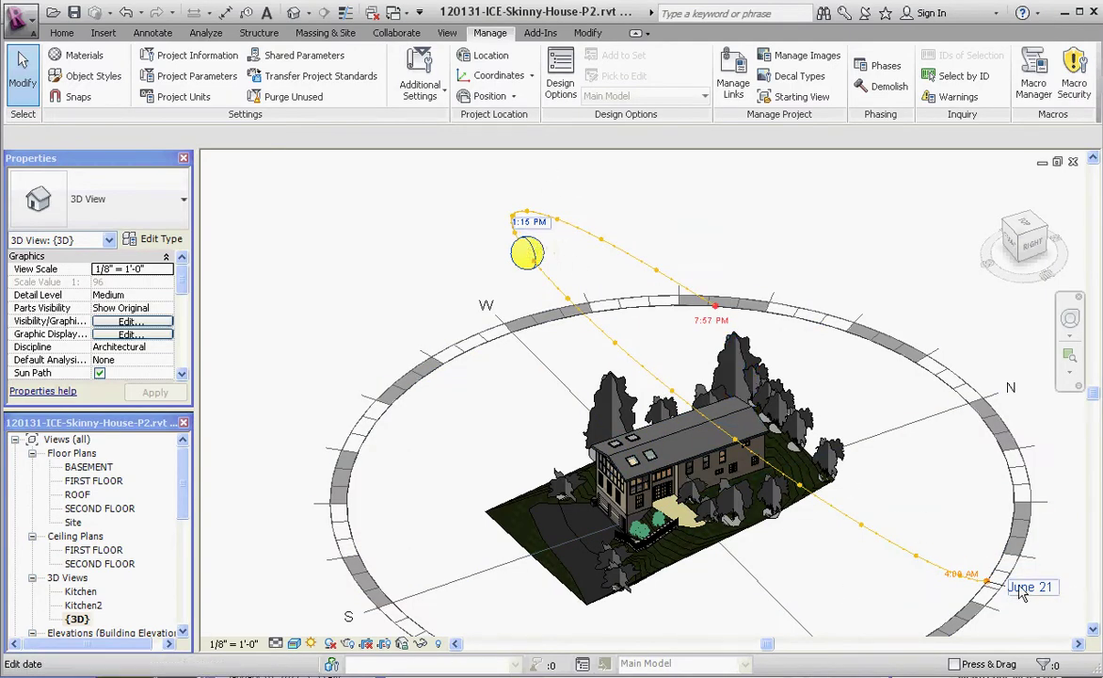
- Leave the 1:15 PM sun time unchanged and orbit to the overhead view of the house
left_click(546, 232)
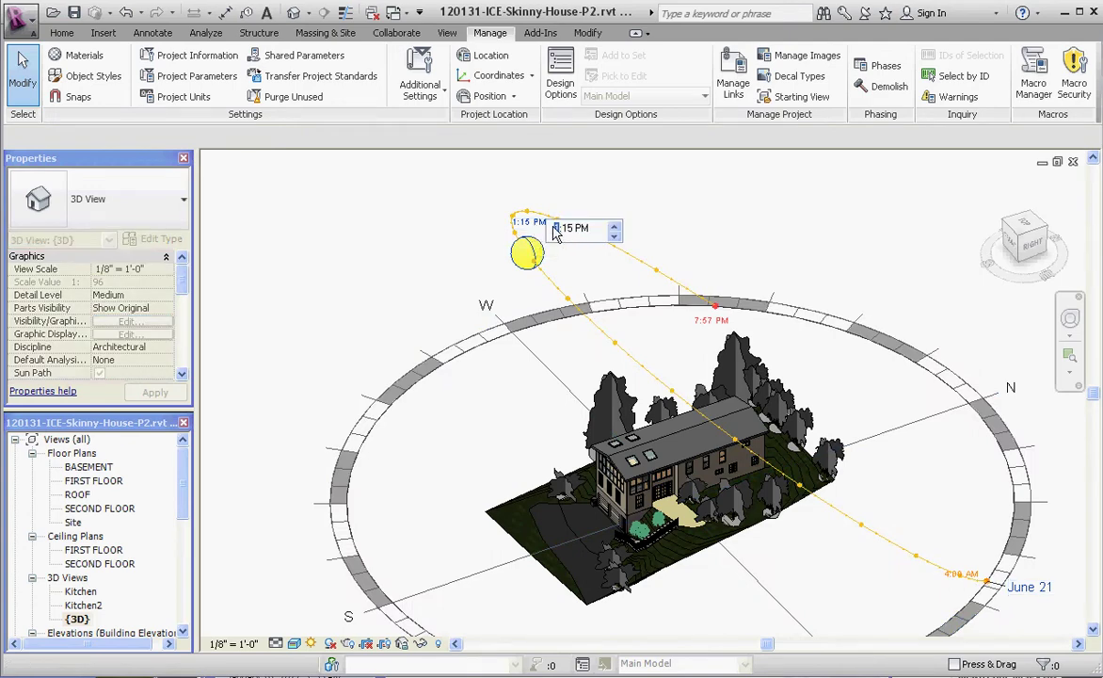
left_click(463, 382)
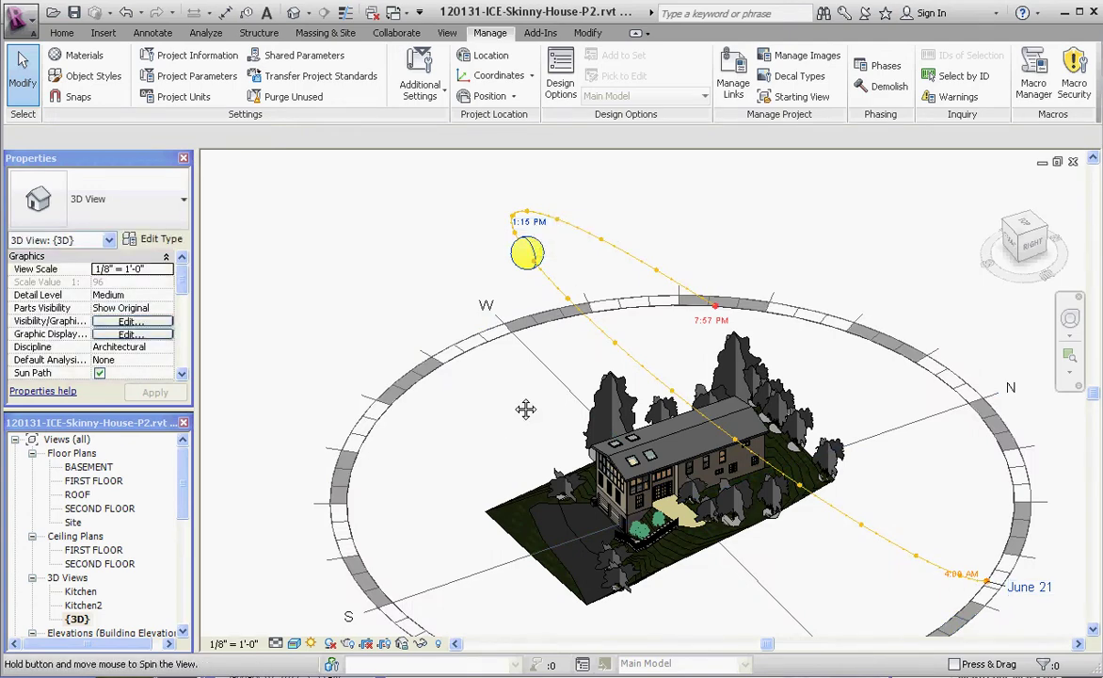
middle_click_drag(525, 408, 701, 533, "shift")
- Change the sun's 1:15 PM time to 12:00 PM
scroll(734, 546, "up", 3)
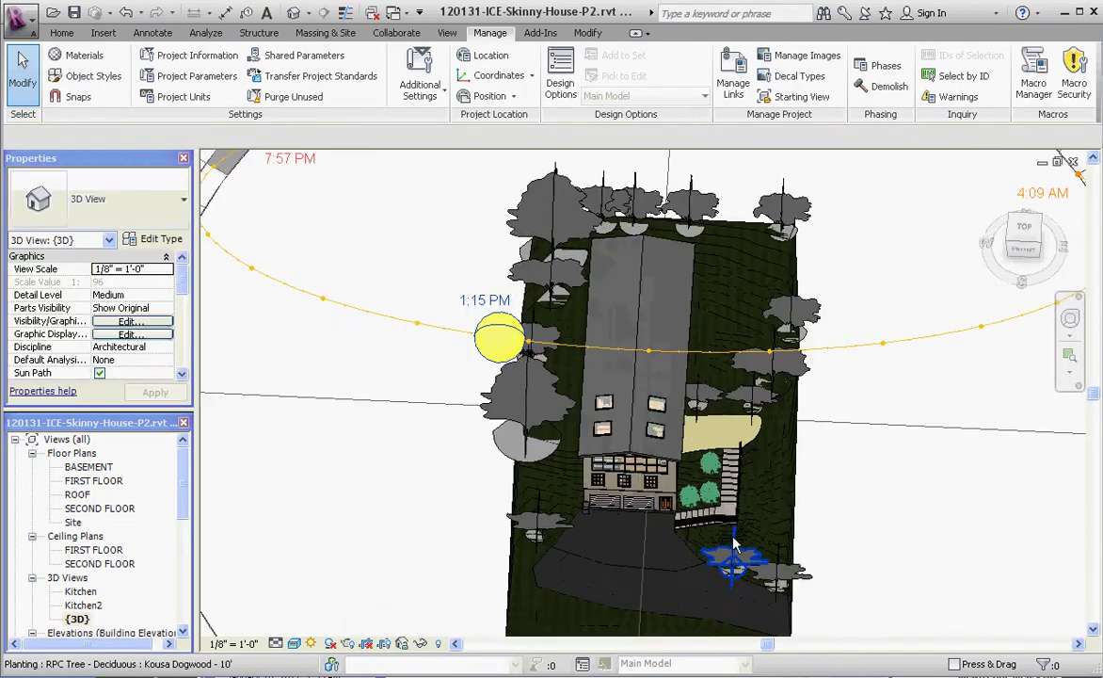
scroll(732, 536, "down", 5)
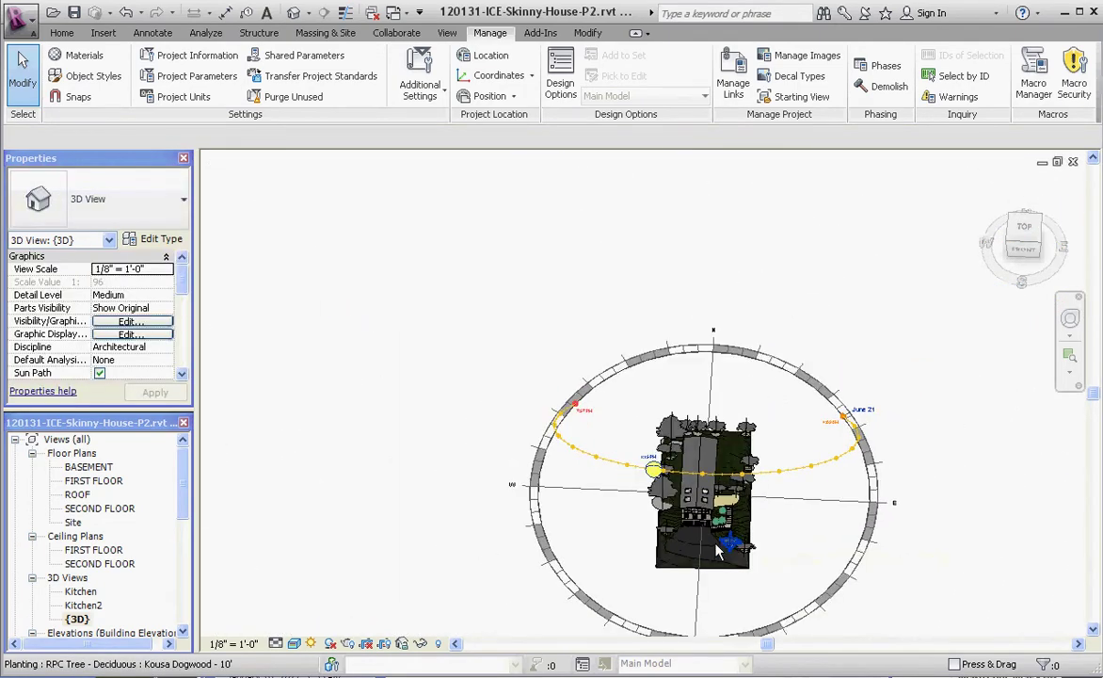
middle_click_drag(719, 583, 658, 496, "shift")
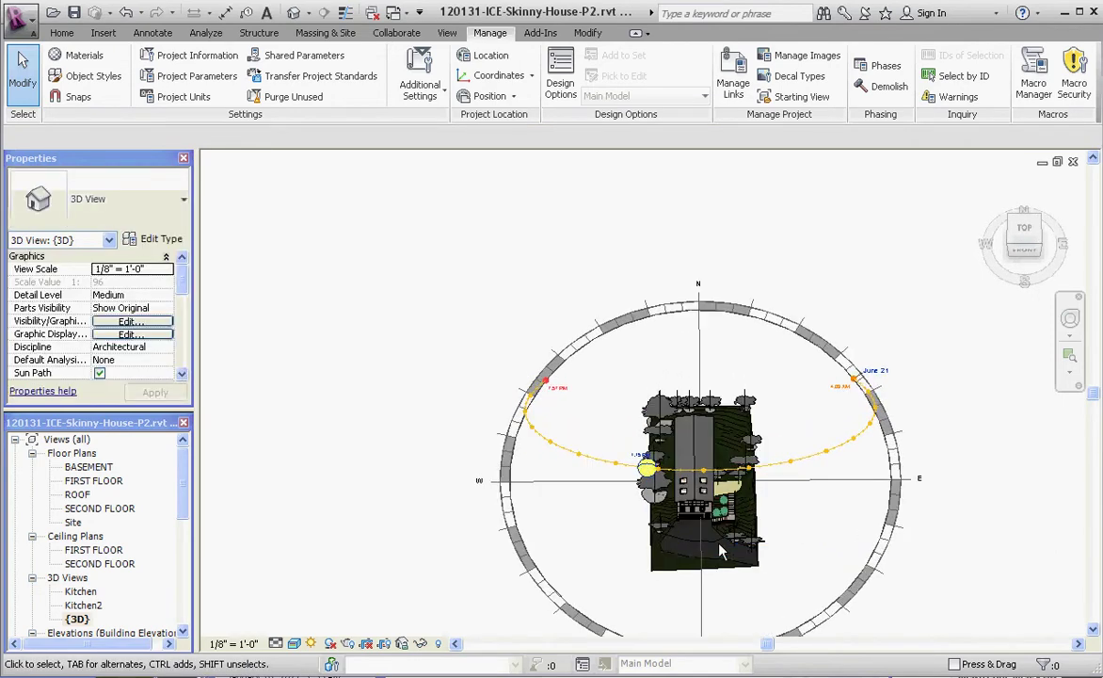
scroll(657, 496, "up", 4)
scroll(612, 389, "up", 3)
left_click(591, 429)
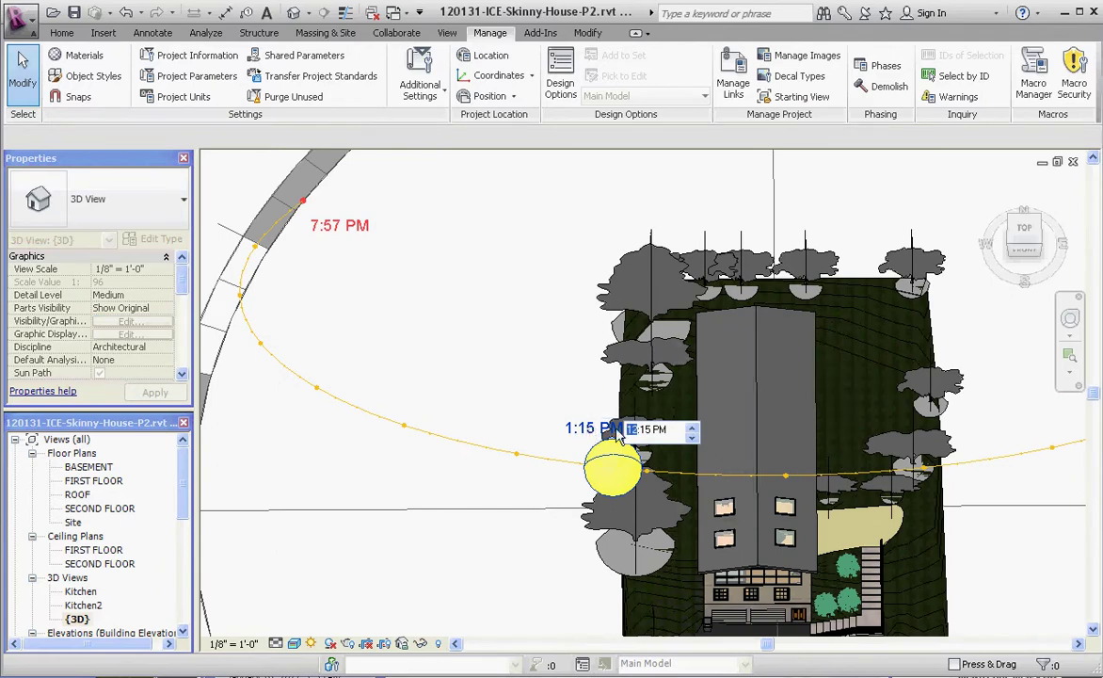
type("12:00")
left_click(502, 280)
- Edit the sun time's minutes to 10, making it 12:10 PM
scroll(482, 260, "down", 1)
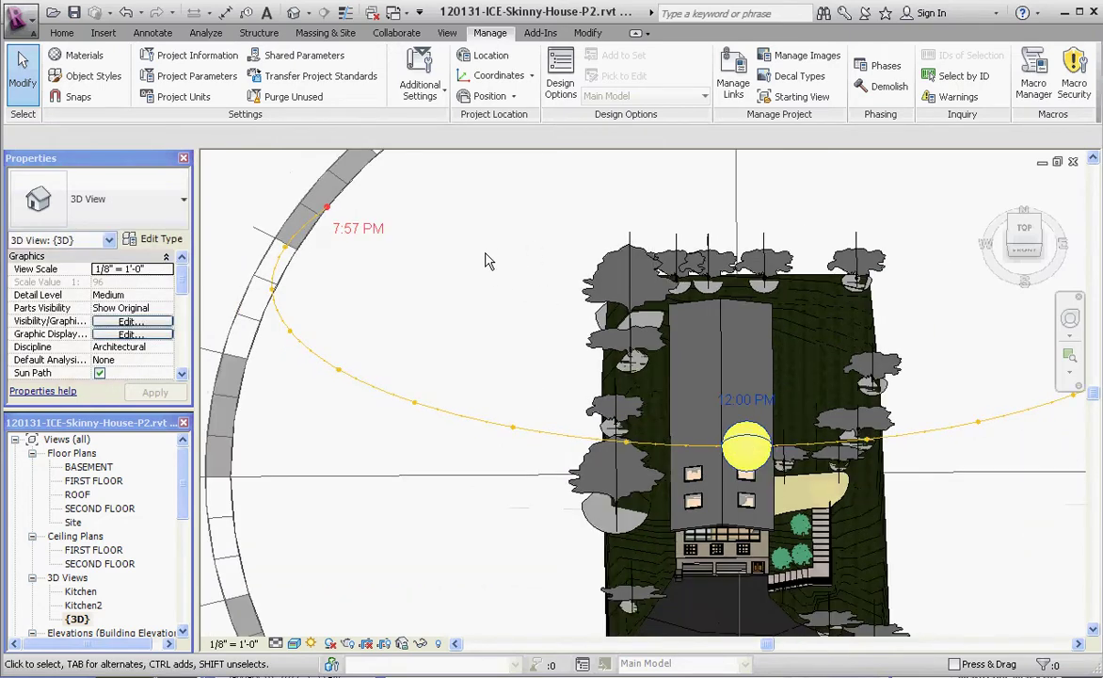
left_click(744, 406)
left_click(798, 403)
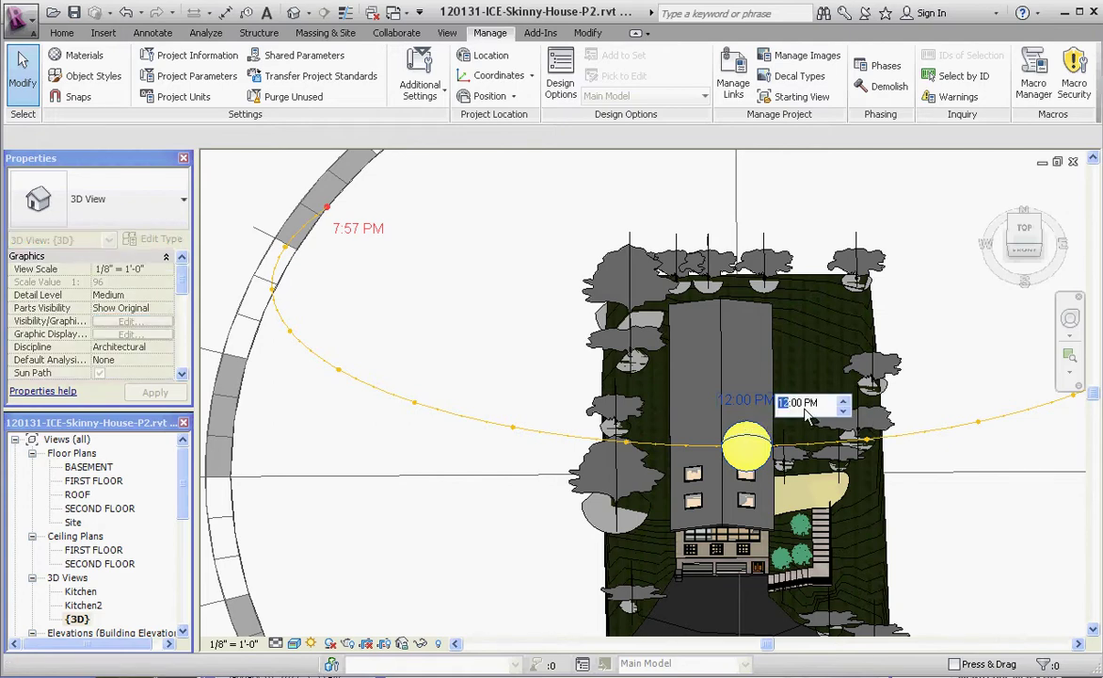
type("10")
key("Return")
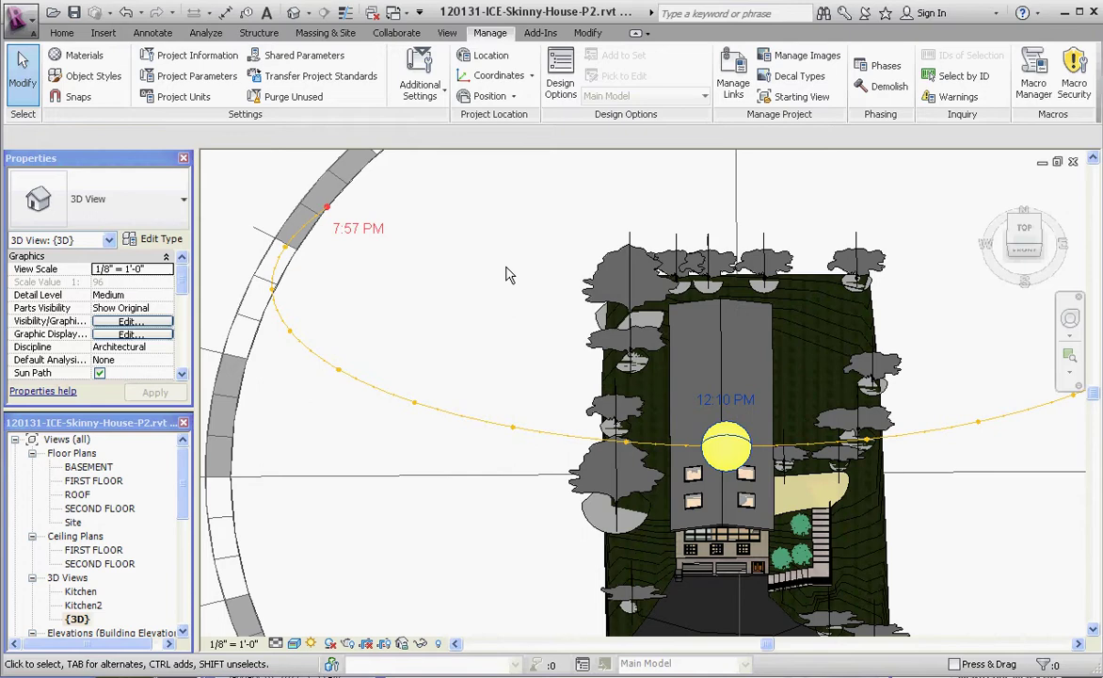
scroll(507, 274, "down", 2)
scroll(563, 289, "up", 3)
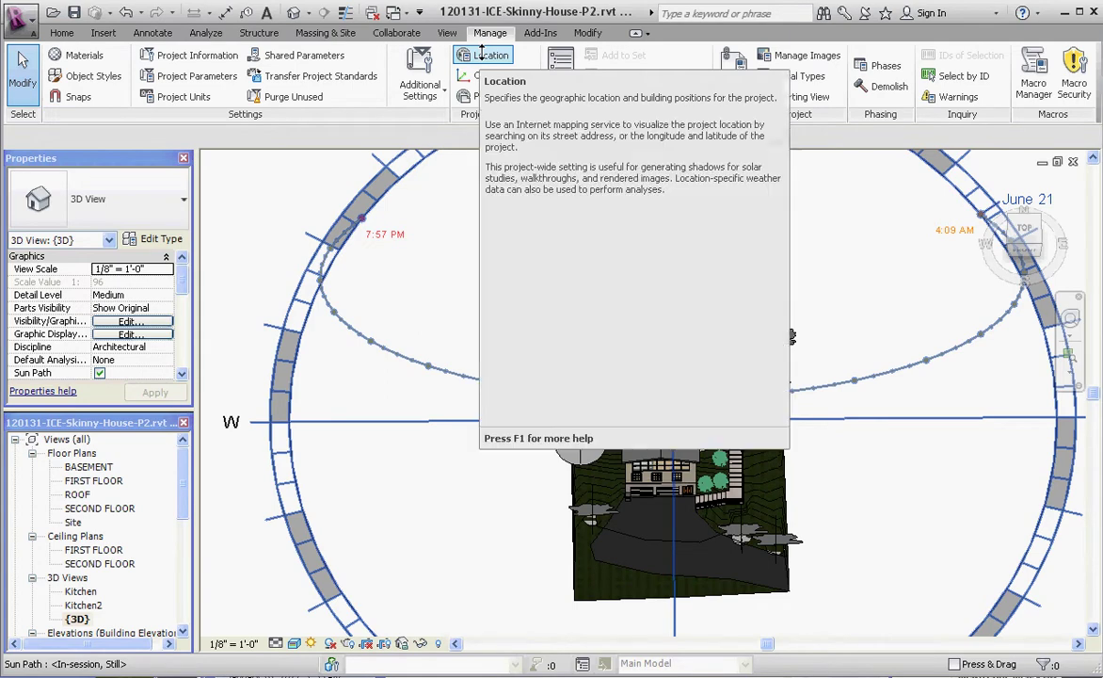
left_click(481, 53)
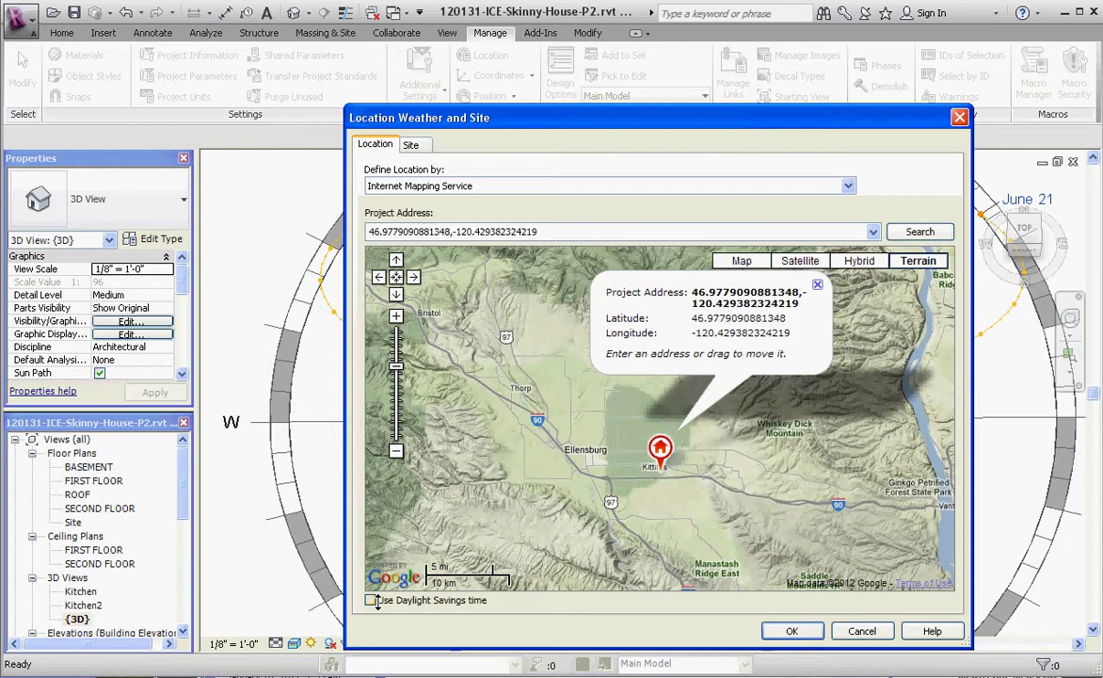
left_click(791, 631)
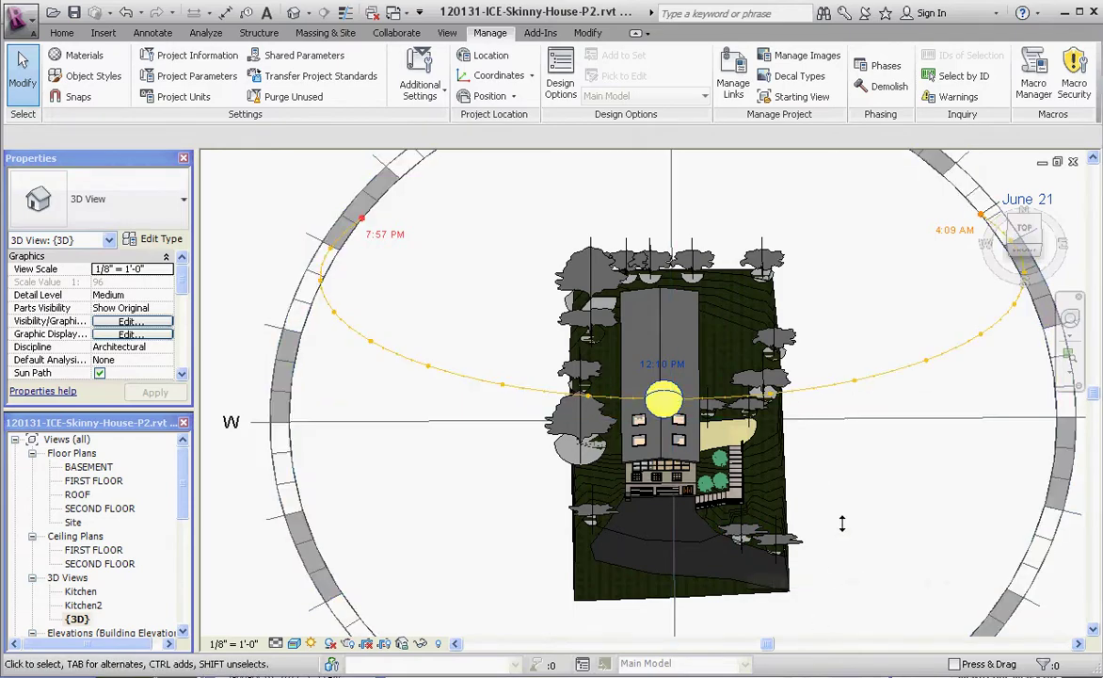
- Orbit to a tilted perspective and change the sun path date's month from 6 to 12
scroll(801, 452, "down", 1)
scroll(801, 452, "down", 1)
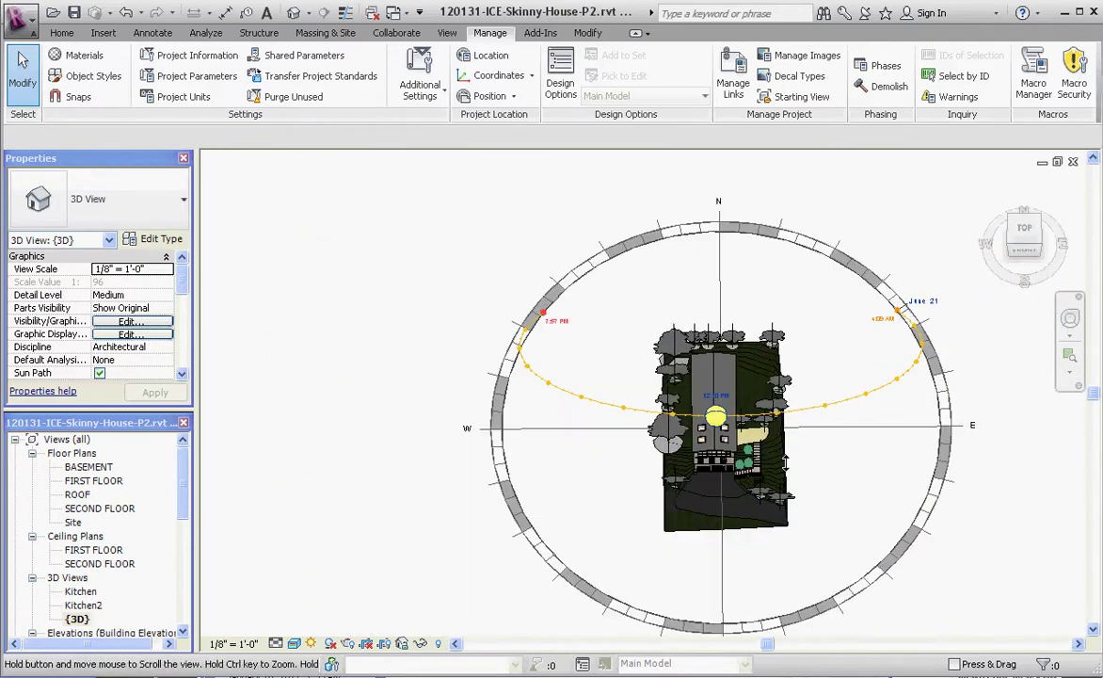
middle_click_drag(720, 424, 711, 285, "shift")
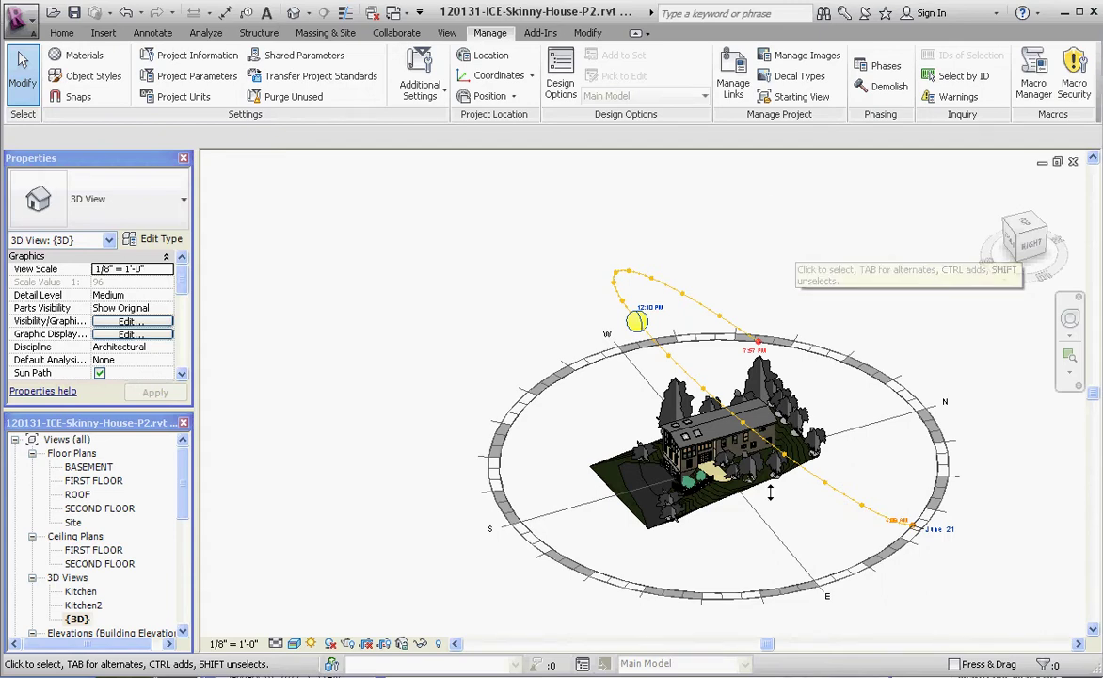
left_click(937, 529)
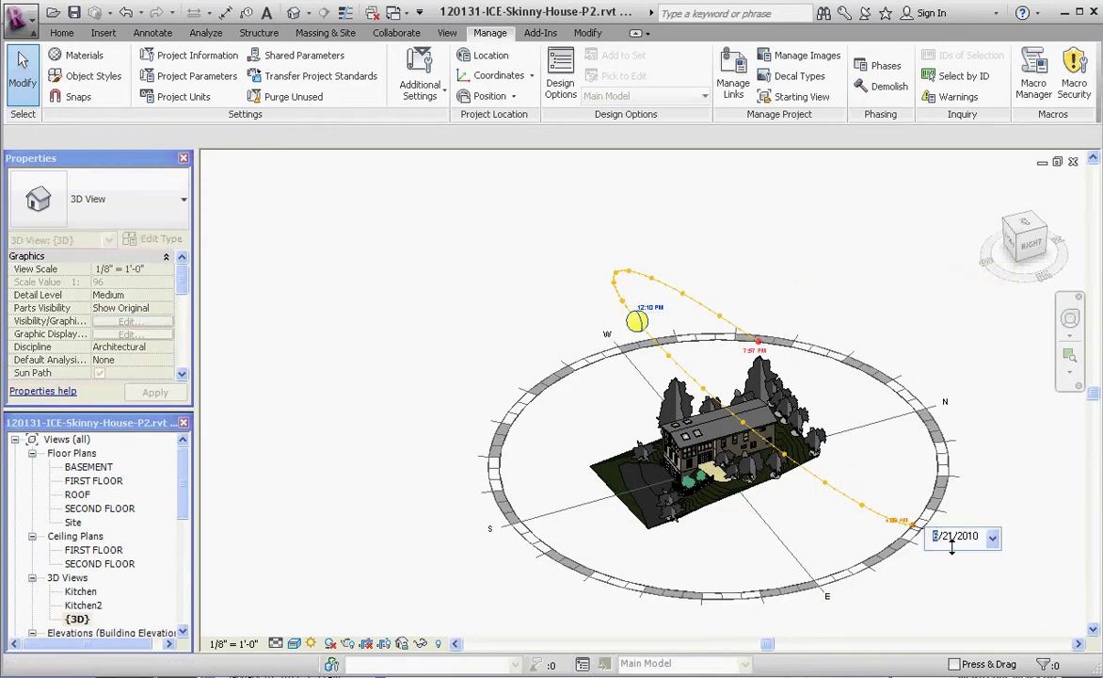
type("12")
left_click(972, 536)
key("Return")
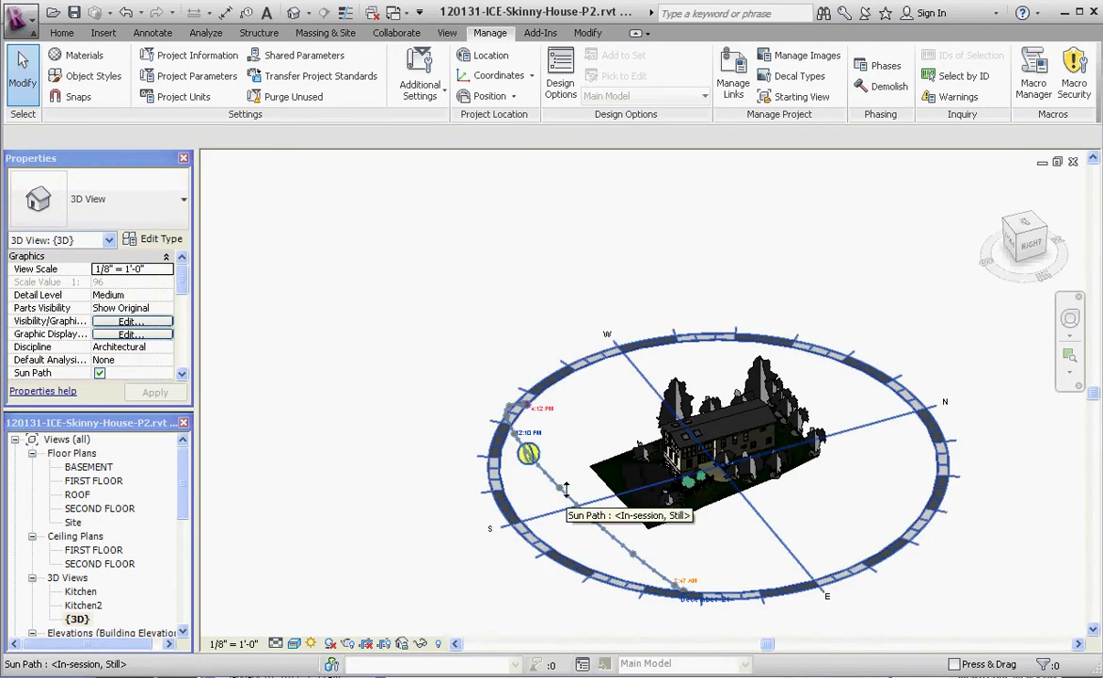
- Toggle the sun's 12:10 time from PM to AM, dropping it to the December sunrise horizon
left_click(529, 444)
scroll(531, 442, "up", 3)
scroll(530, 442, "up", 3)
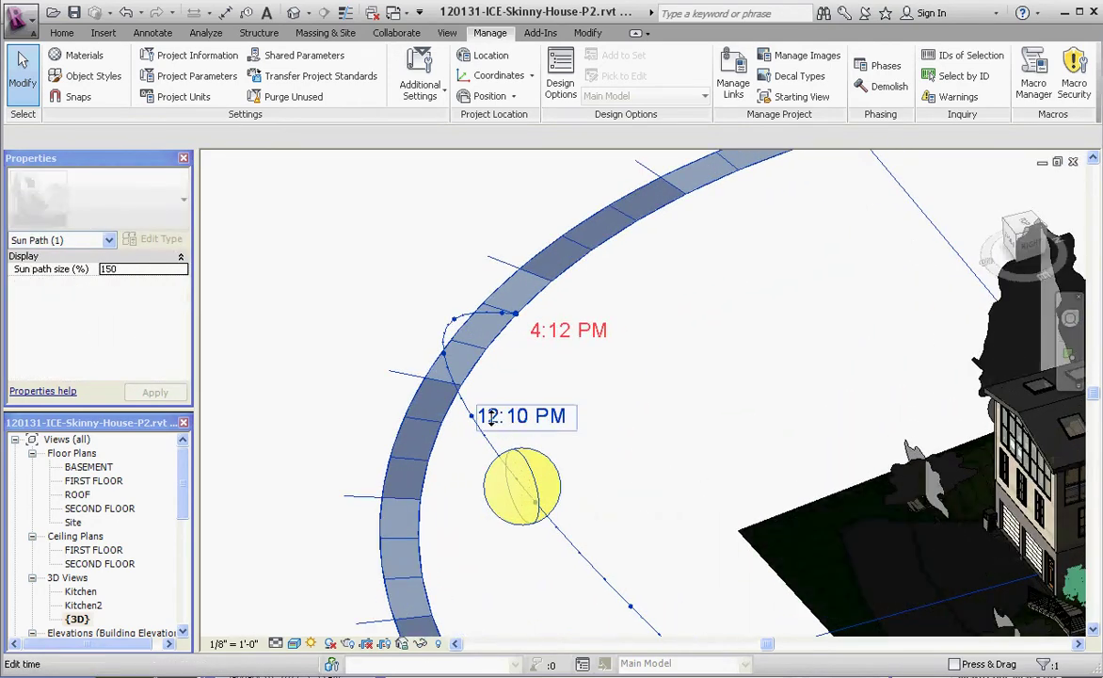
left_click(499, 415)
key("Tab")
key("Tab")
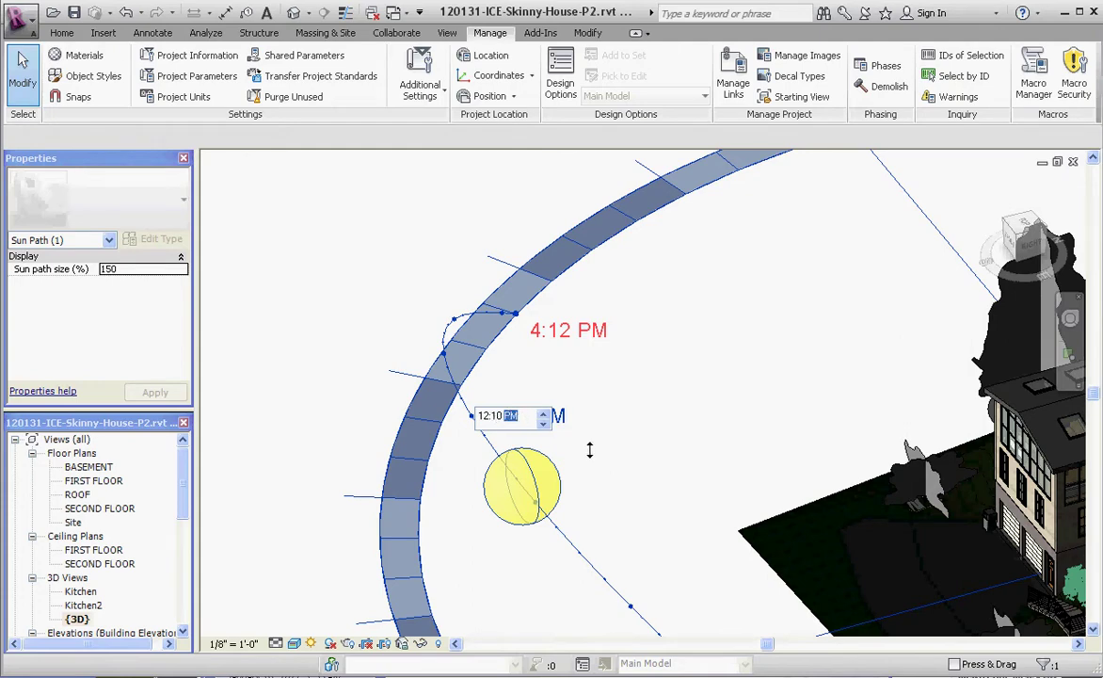
left_click(542, 422)
left_click(541, 420)
left_click(541, 421)
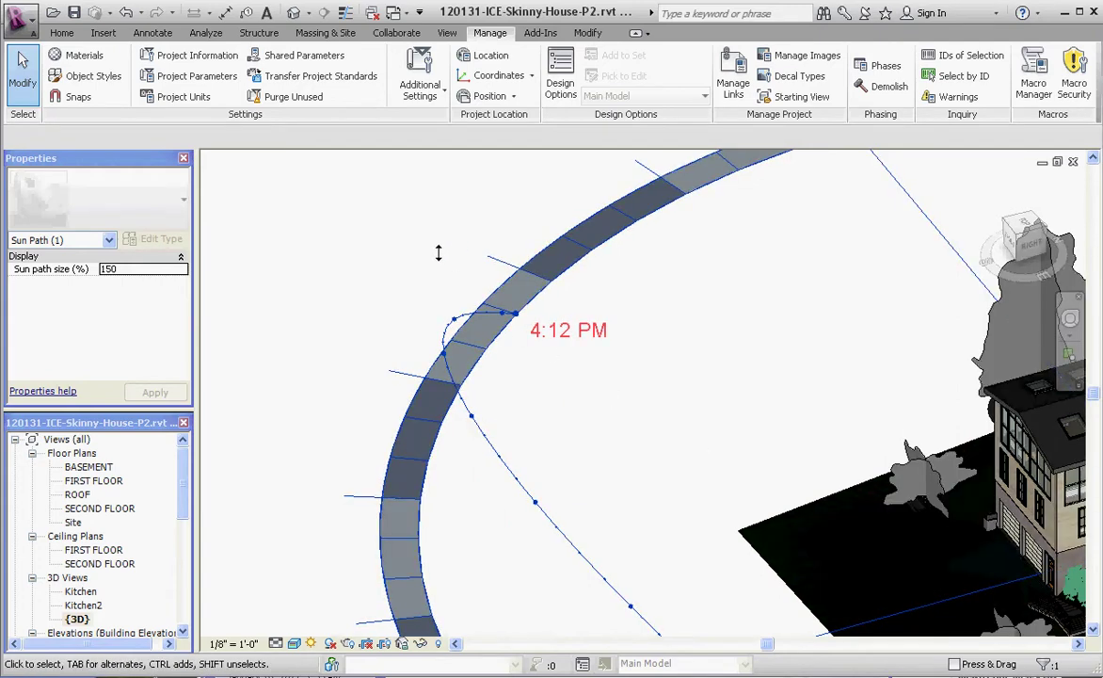
scroll(434, 249, "down", 3)
scroll(434, 249, "down", 2)
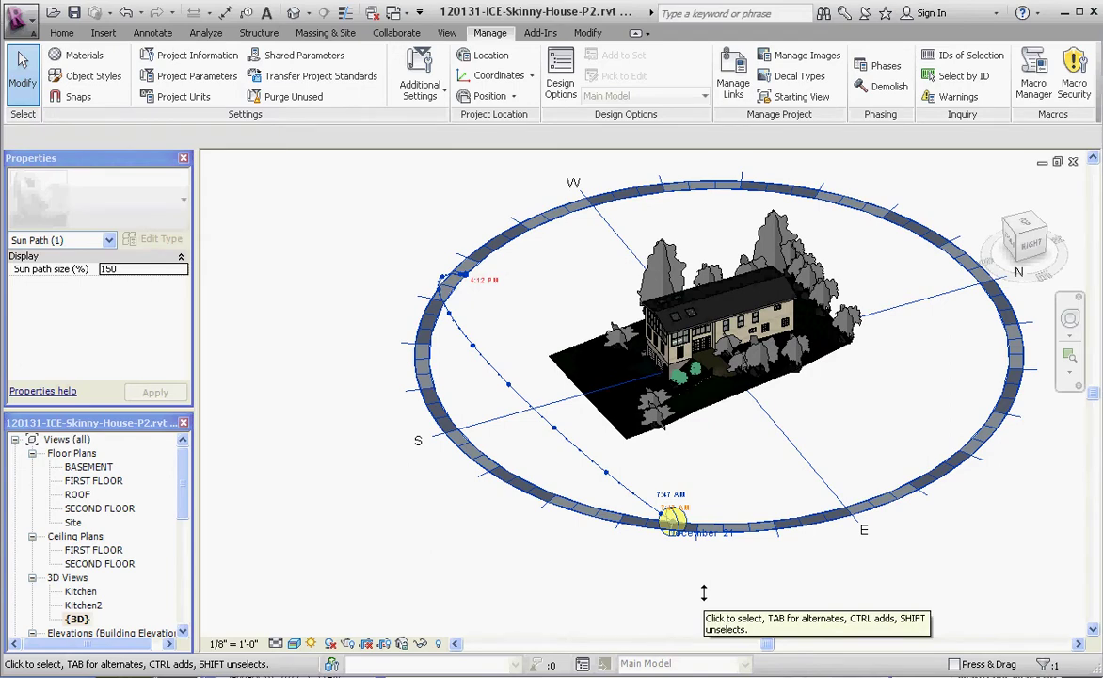
- Drag the daily sun path across the yearly analemma from May back to March 18
left_click(556, 580)
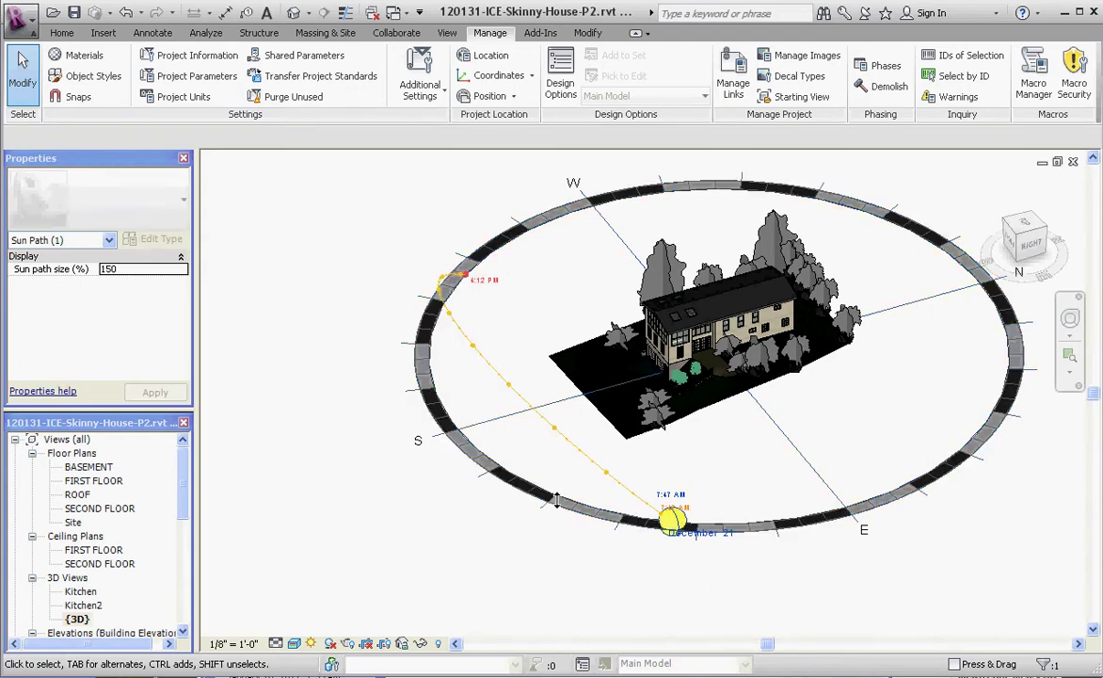
left_click(572, 442)
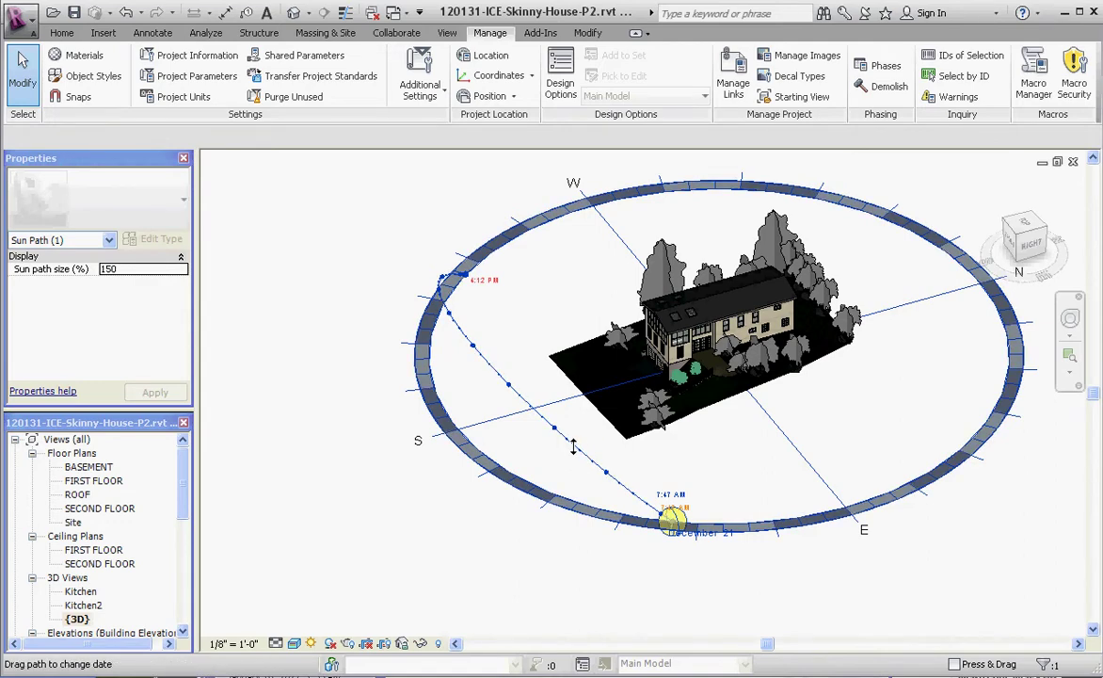
left_click_drag(573, 446, 655, 383)
left_click_drag(722, 338, 800, 387)
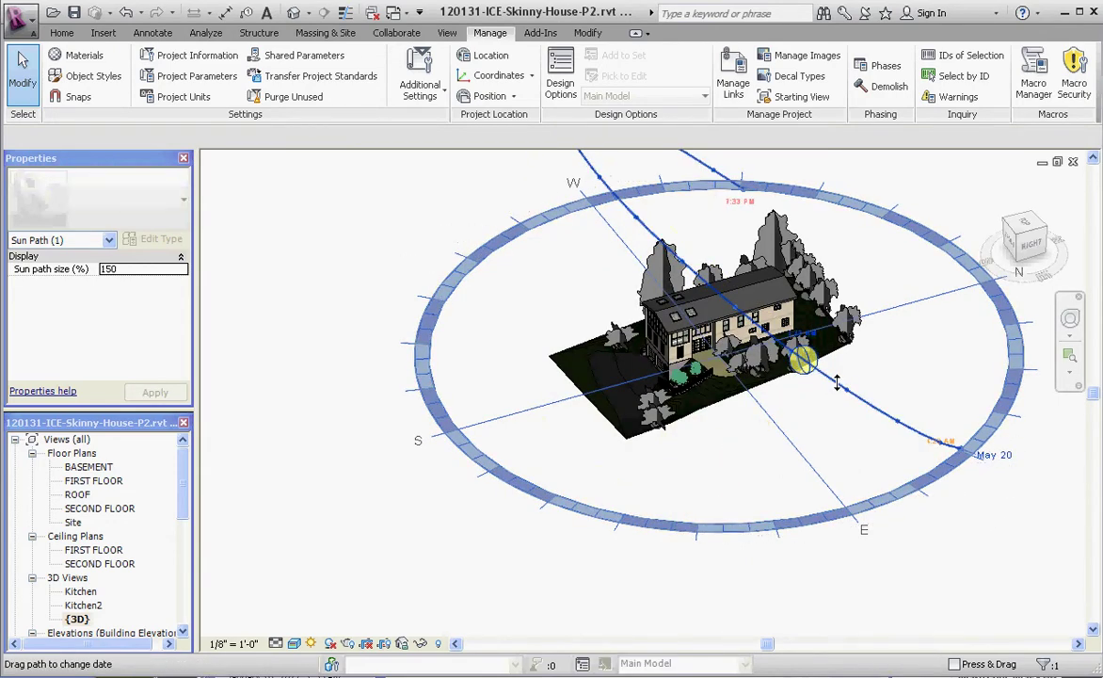
left_click_drag(802, 361, 754, 453)
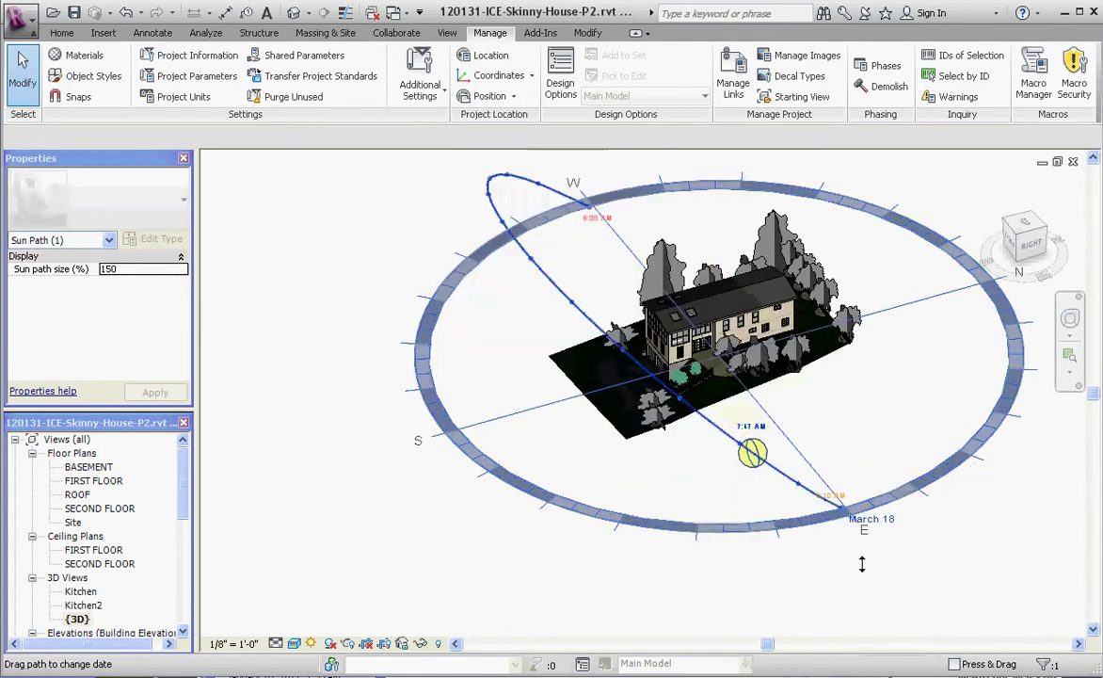
left_click(919, 566)
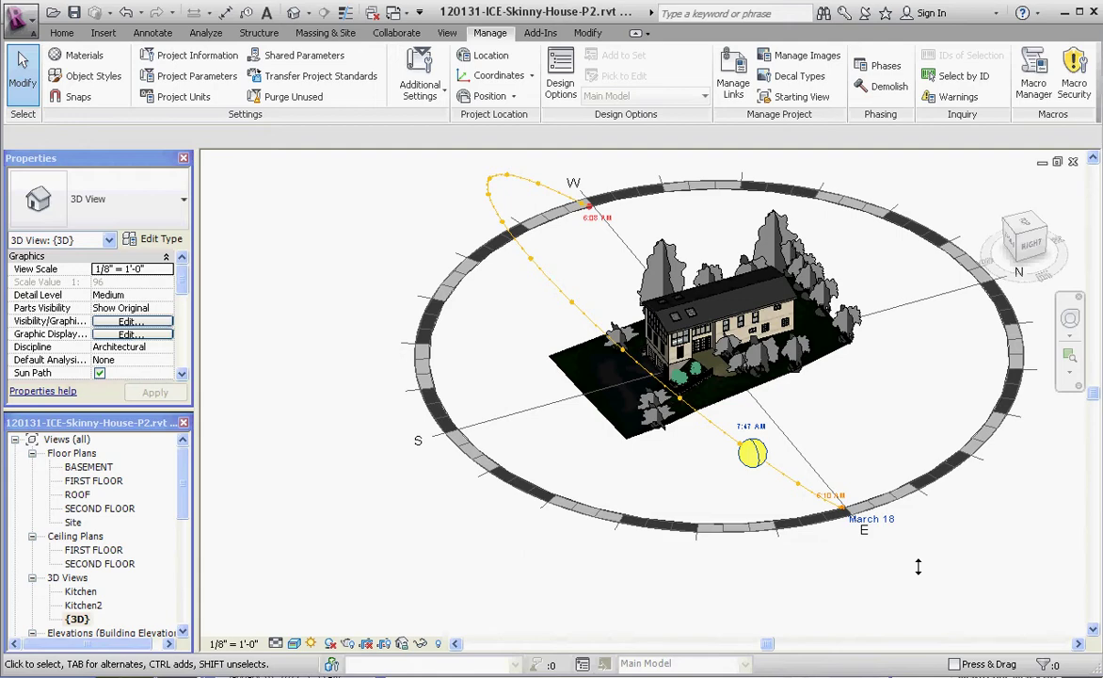
- Drag the sun up its arc toward late morning, then along the analemma to 11:15 AM, December 10
left_click(753, 452)
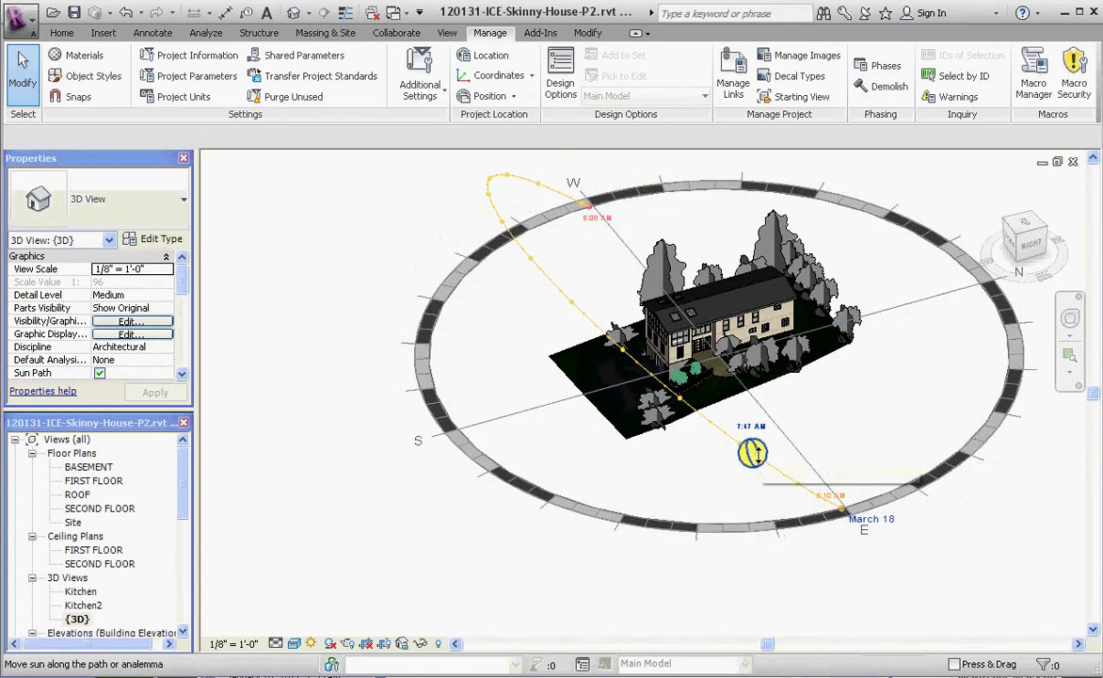
left_click_drag(754, 453, 560, 291)
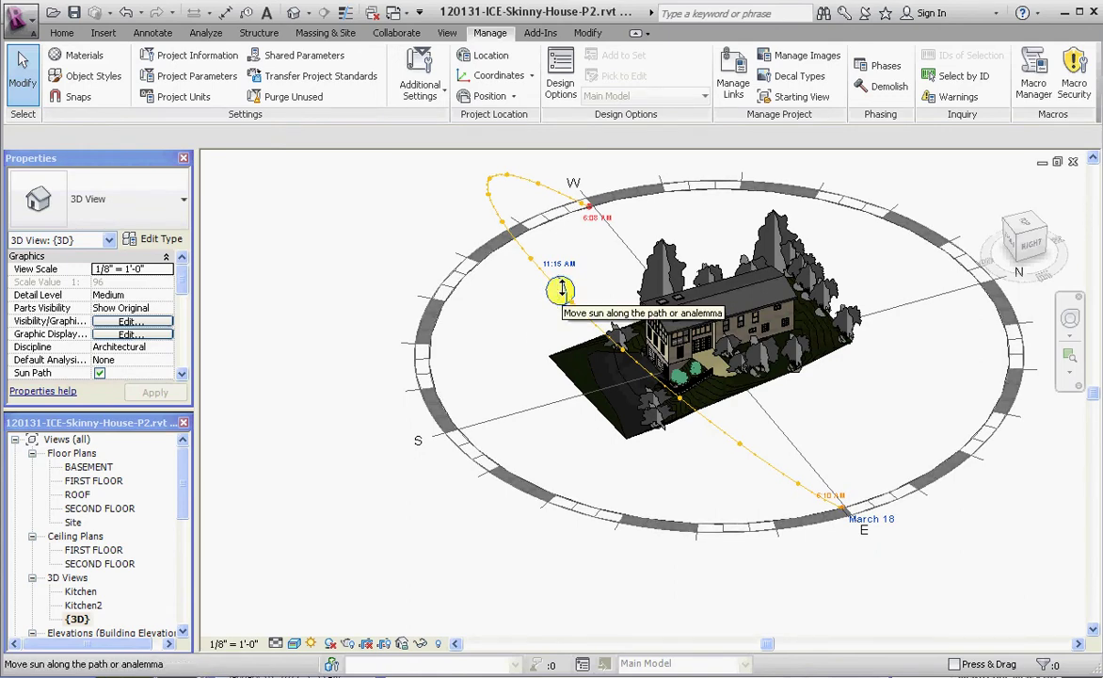
mouse_move(558, 292)
left_mouse_down()
mouse_move(513, 240)
mouse_move(503, 198)
mouse_move(471, 224)
mouse_move(536, 284)
mouse_move(489, 282)
mouse_move(437, 344)
mouse_move(472, 374)
mouse_move(581, 564)
mouse_move(564, 560)
left_mouse_up()
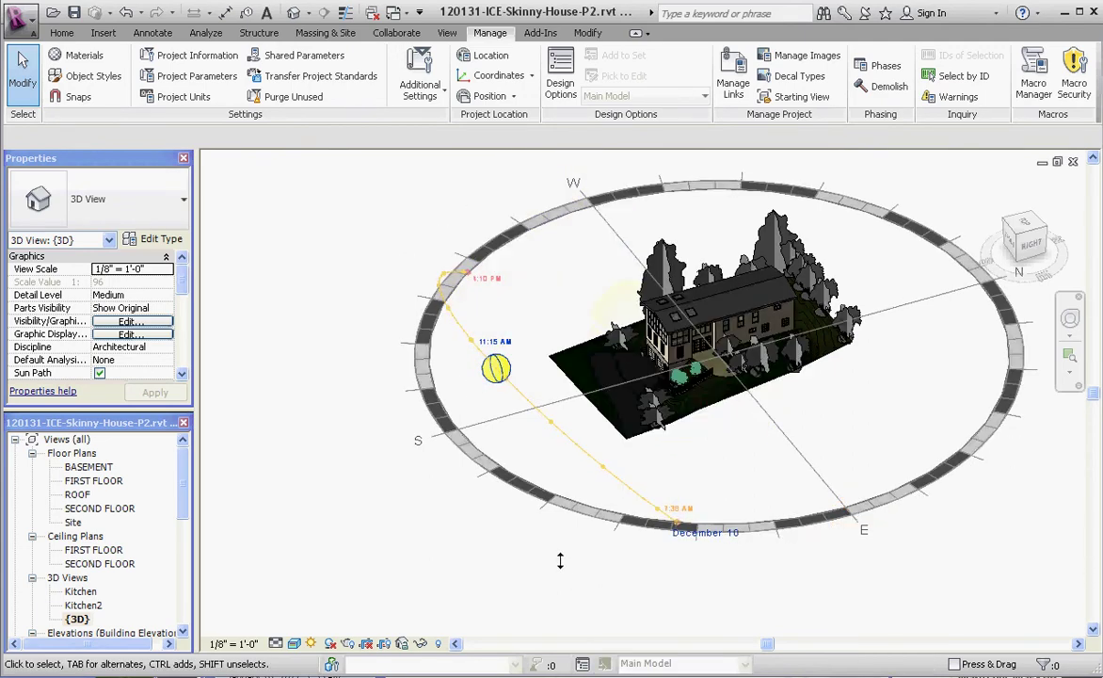